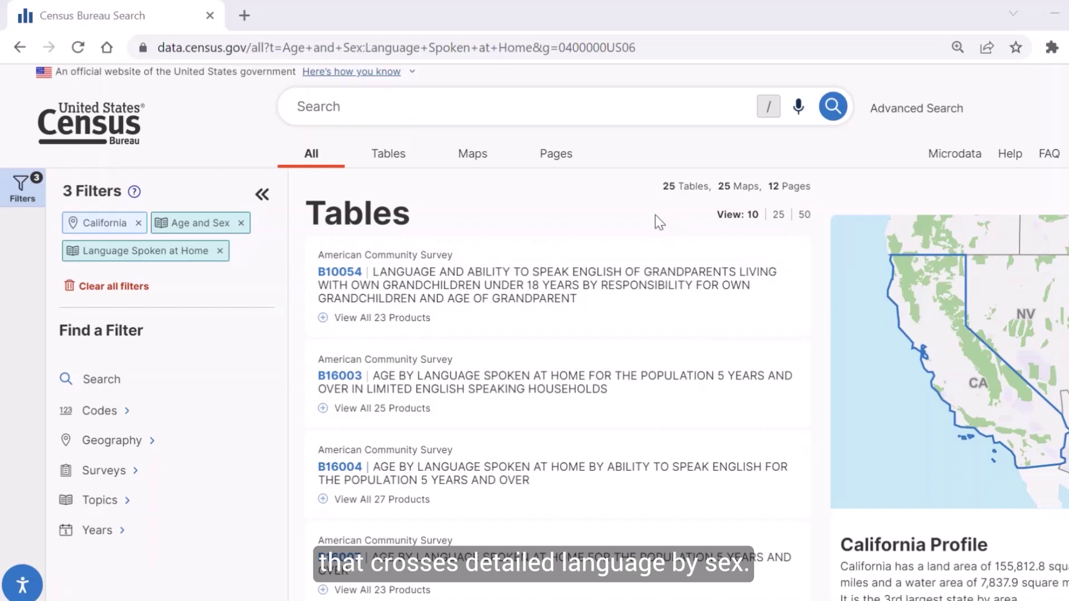
Load data.census.gov/mdat in a new Chrome tab beside the census search results
scroll(629, 351, "down", 1)
scroll(629, 351, "down", 2)
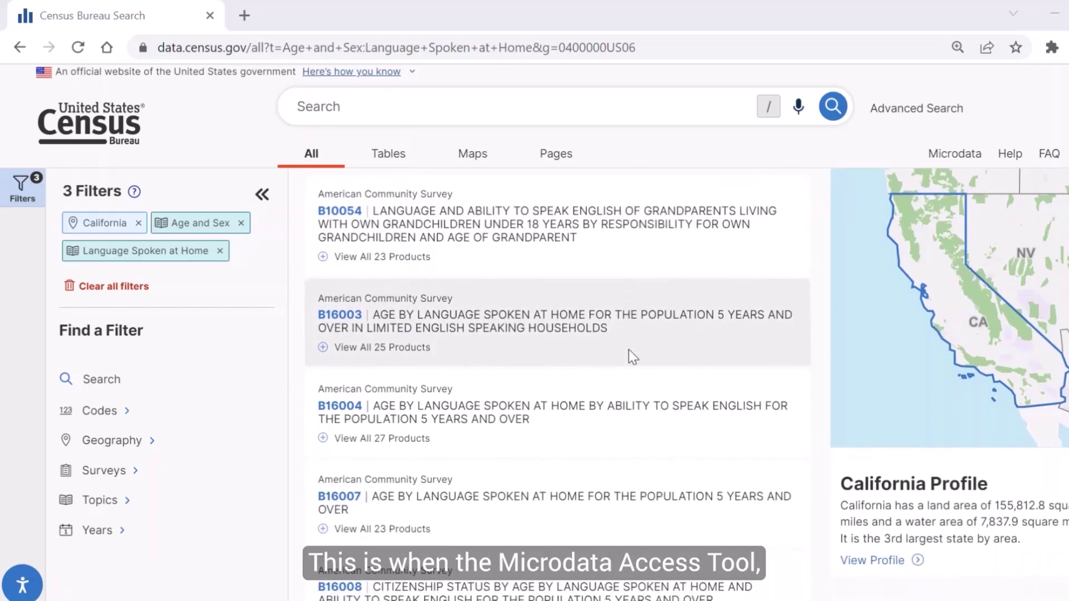
scroll(629, 351, "up", 3)
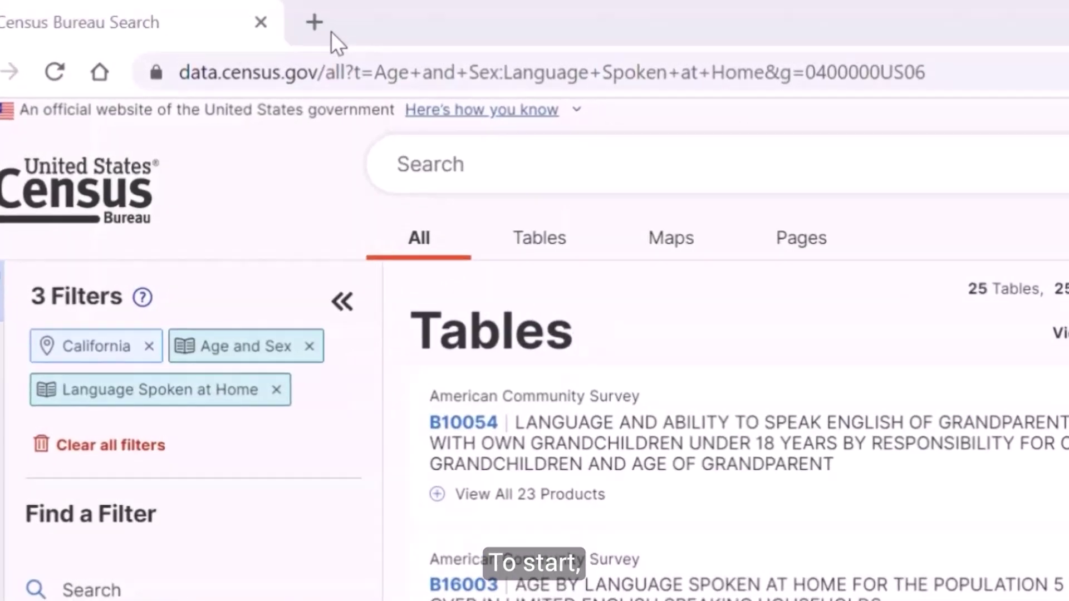
left_click(244, 16)
type("data.cens")
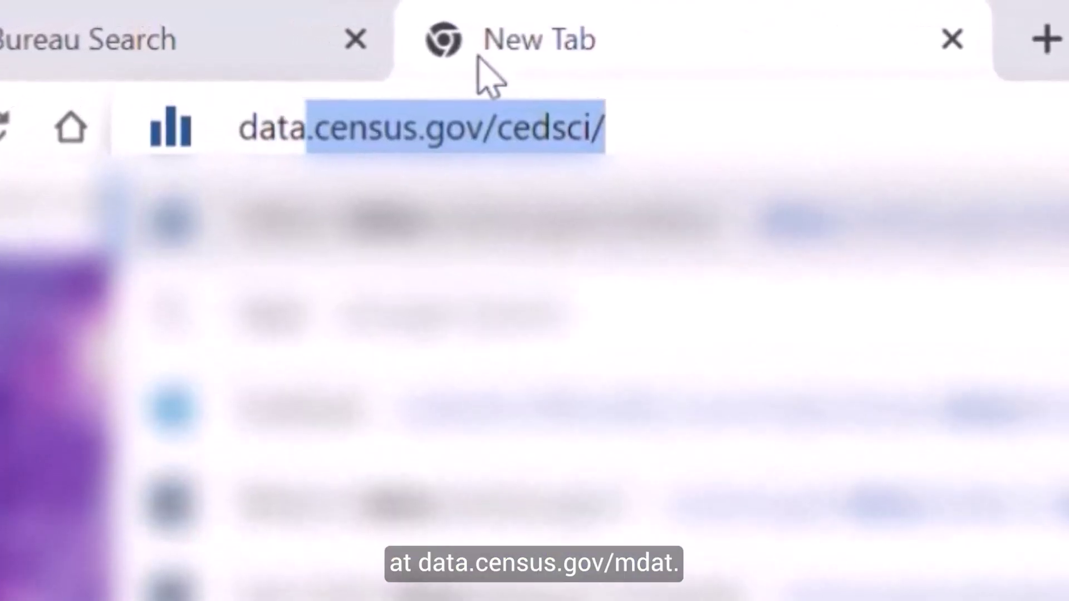
type("us.g")
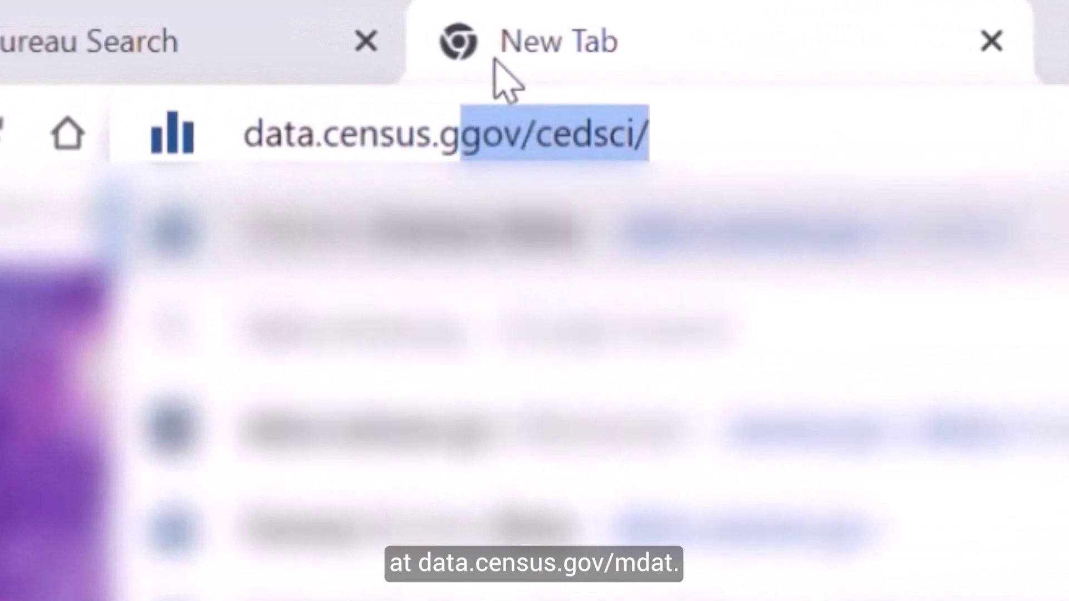
type("ov/mdat")
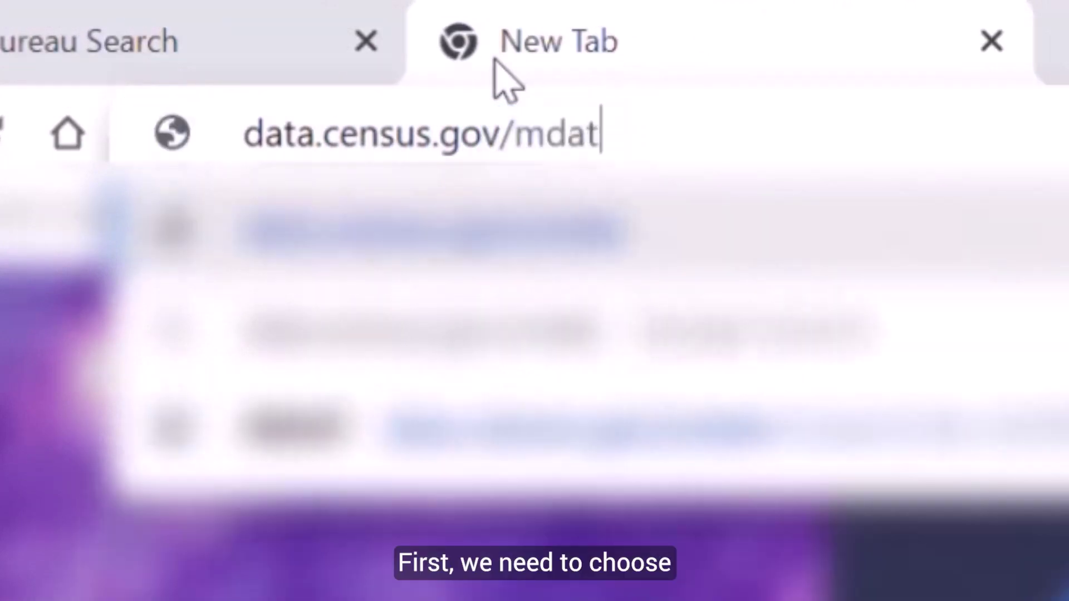
key("Return")
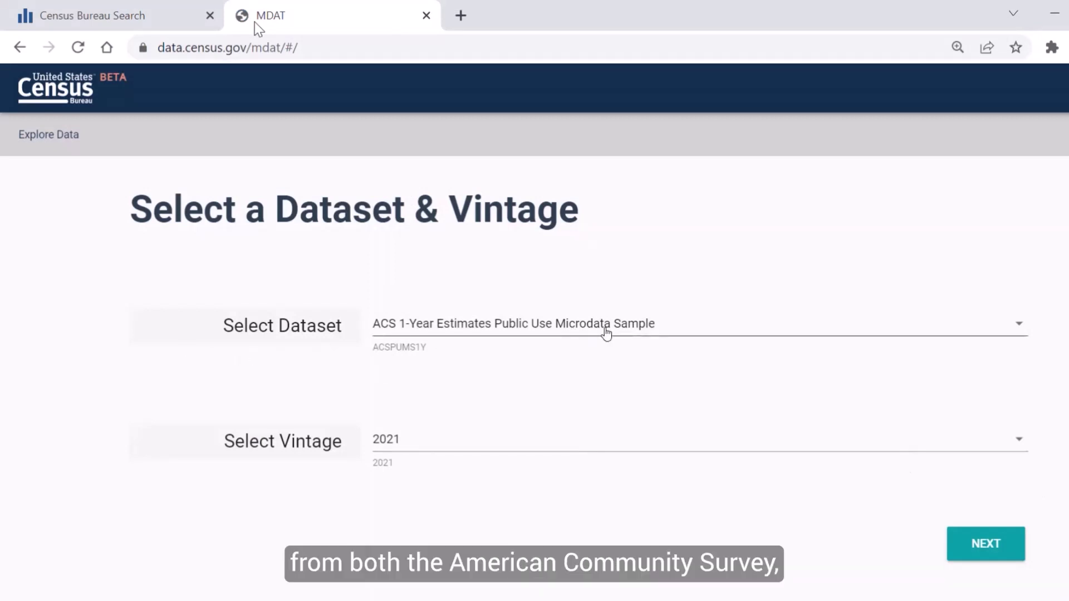
left_click(607, 330)
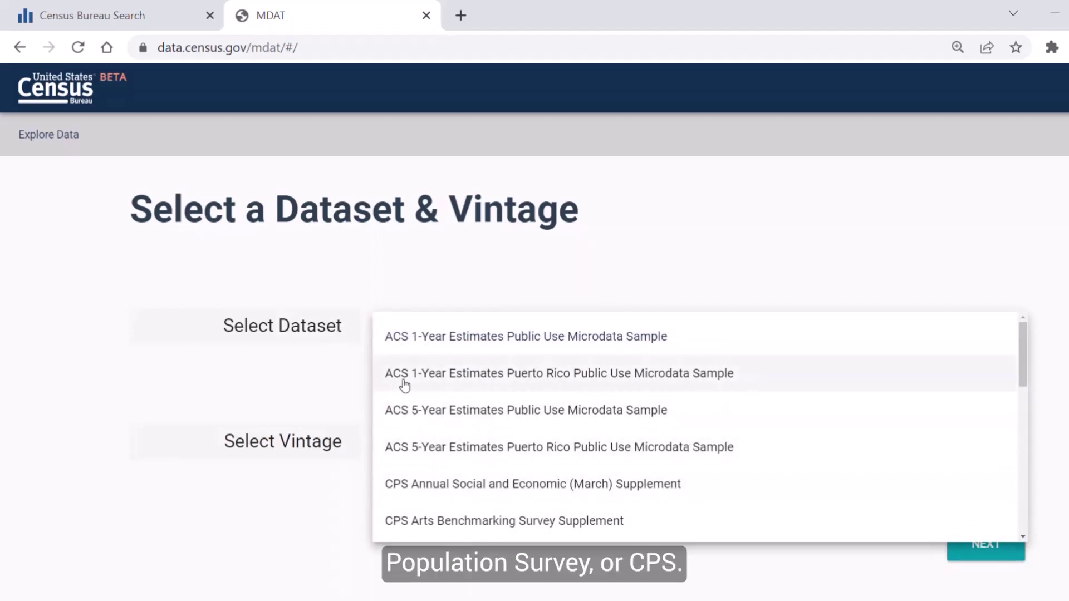
scroll(423, 395, "down", 3)
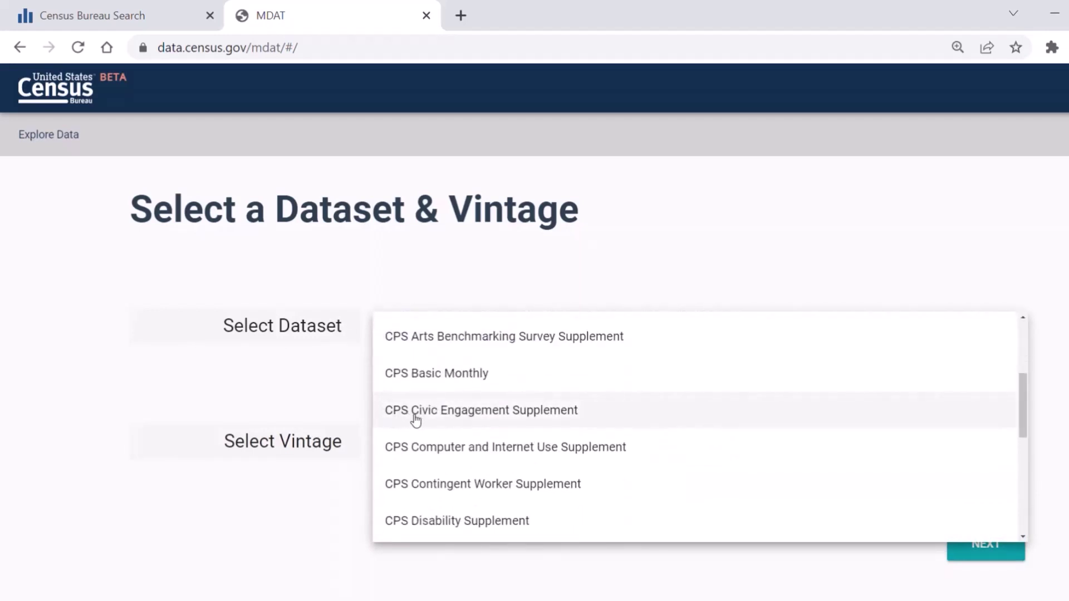
key("Escape")
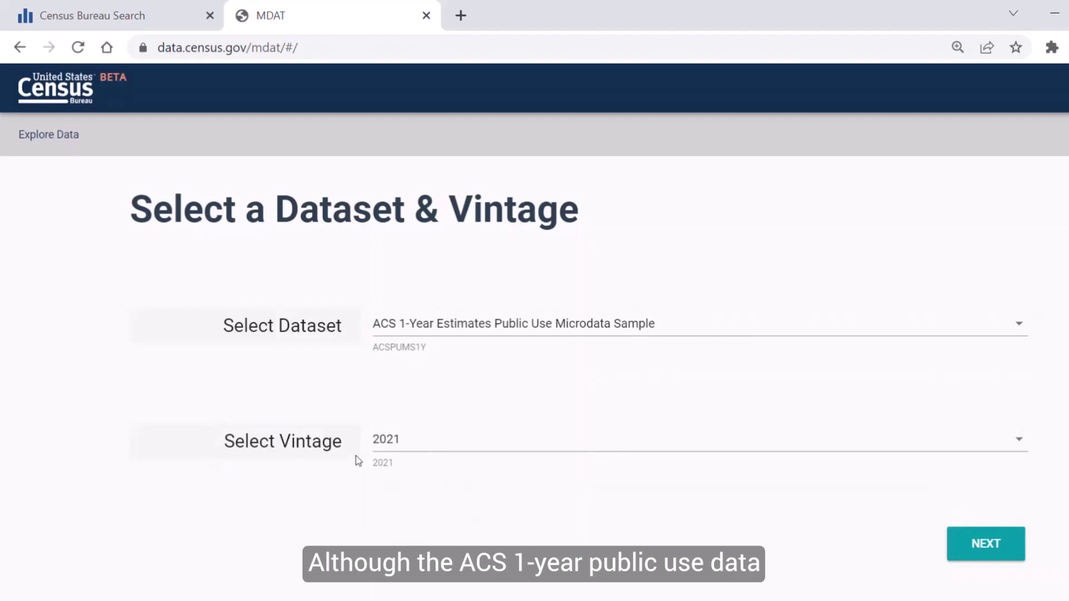
left_click(477, 444)
scroll(499, 463, "down", 1)
scroll(498, 464, "down", 6)
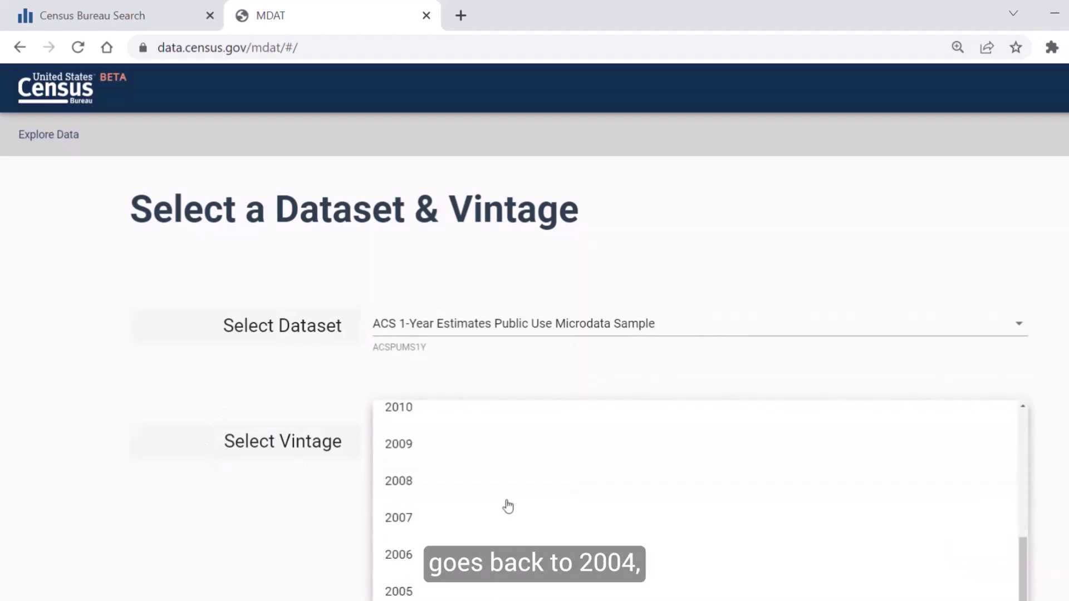
scroll(543, 592, "up", 7)
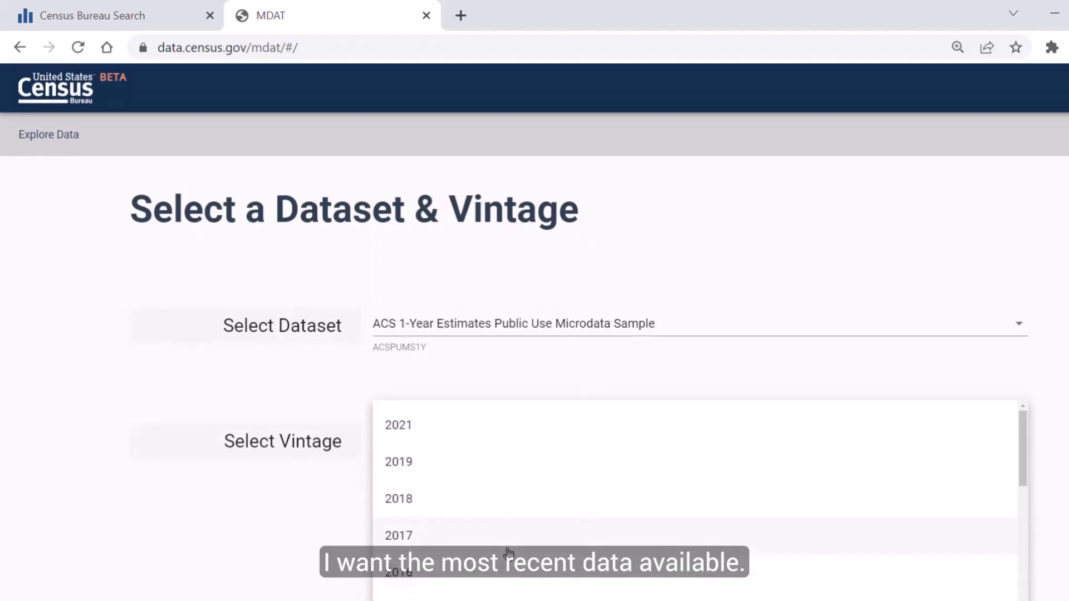
left_click(529, 425)
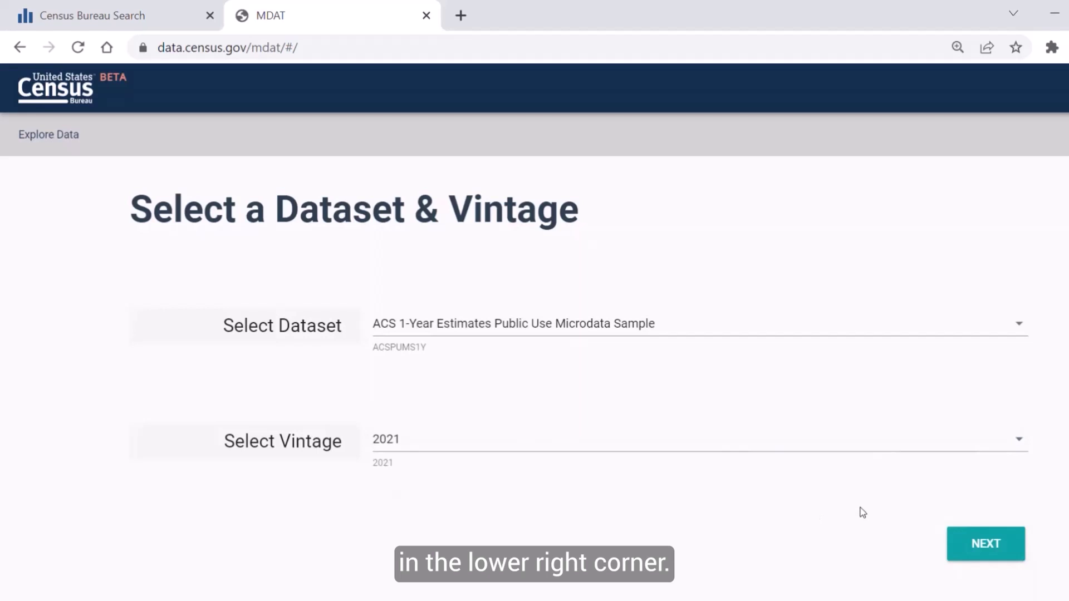
Accept the ACS 1-Year 2021 dataset, filter labels by 'language' and add LANP to the cart
left_click(1021, 554)
key("ctrl+0")
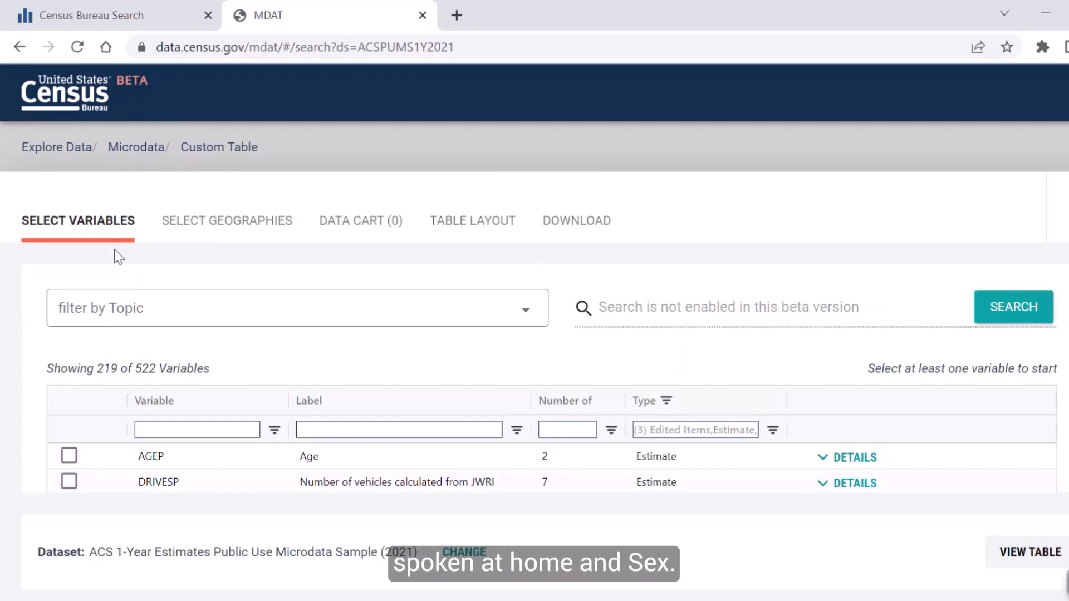
left_click(331, 426)
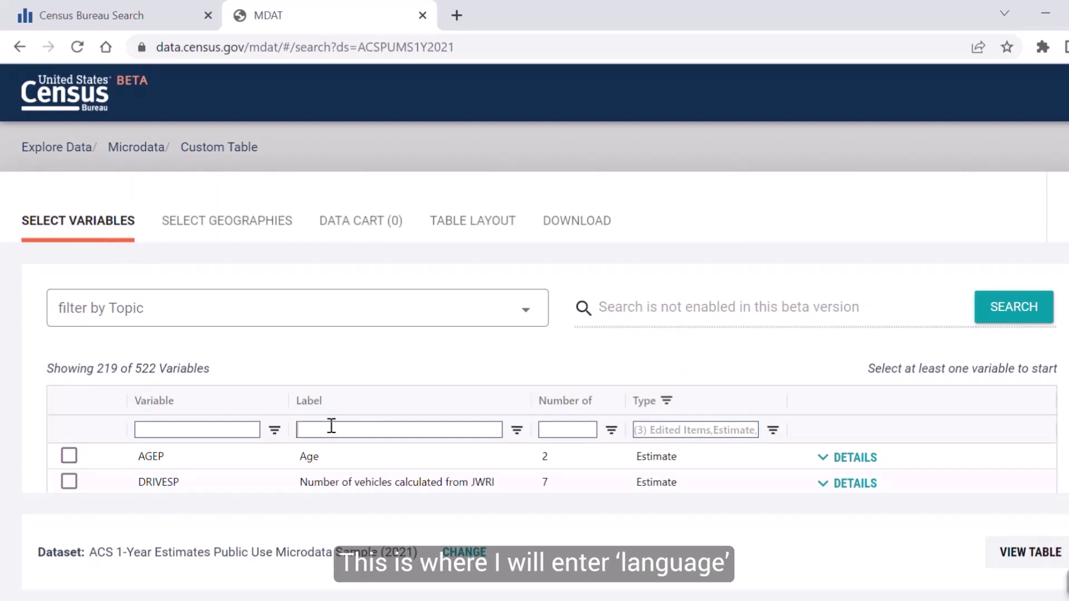
type("languag")
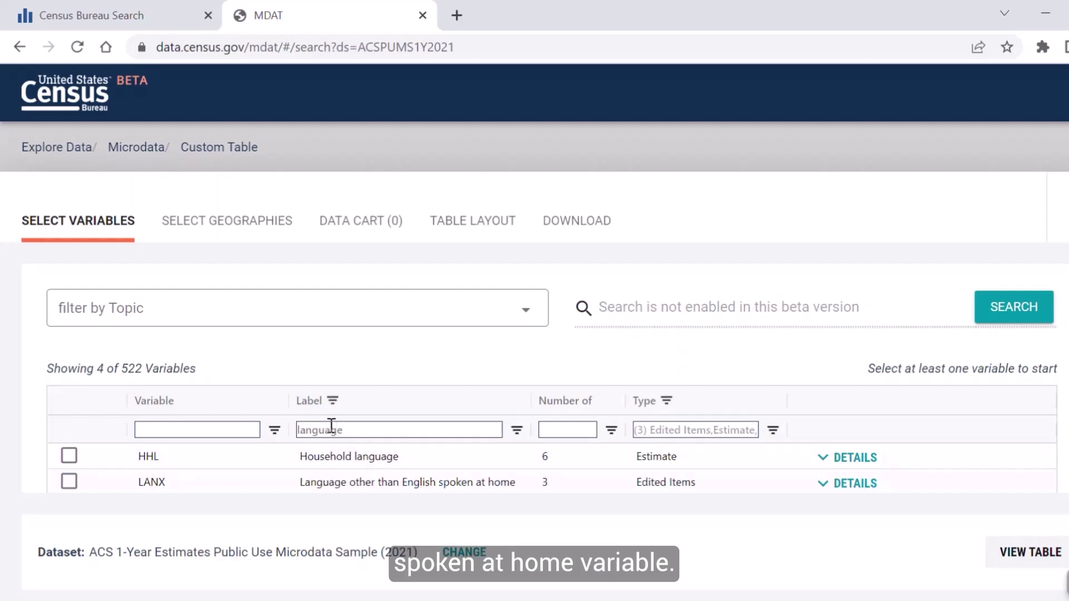
type("e")
scroll(356, 445, "down", 2)
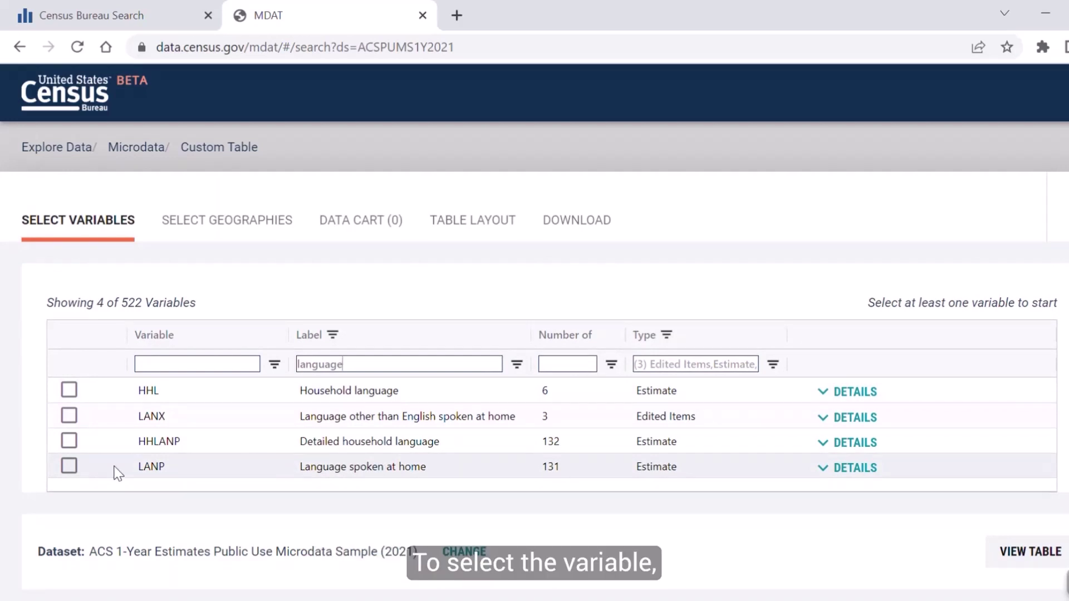
left_click(68, 467)
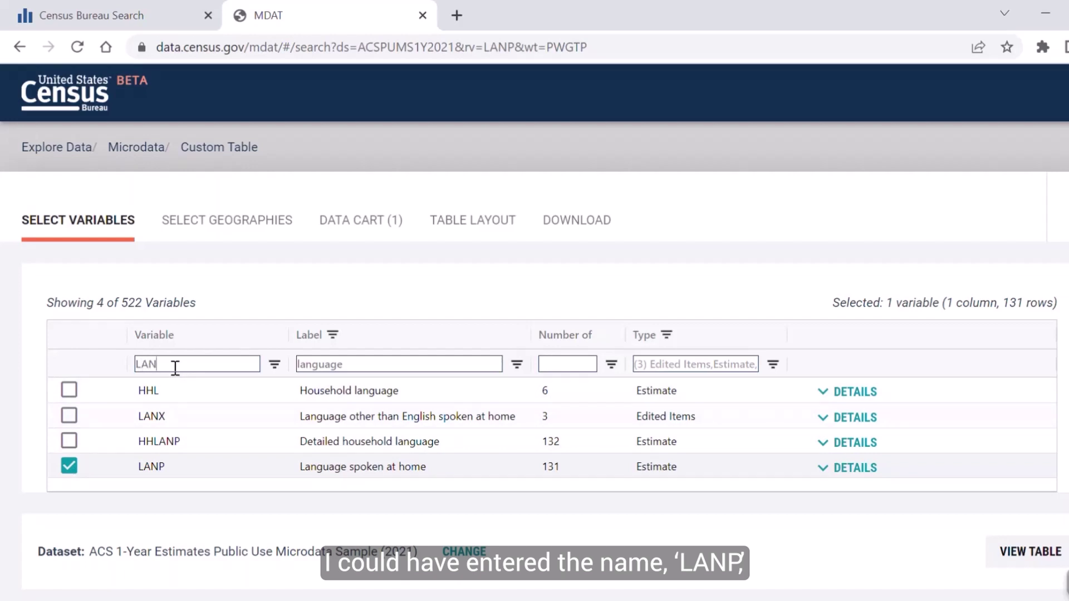
Clear the variable and label filters, then add the SEX variable to the cart
type("P")
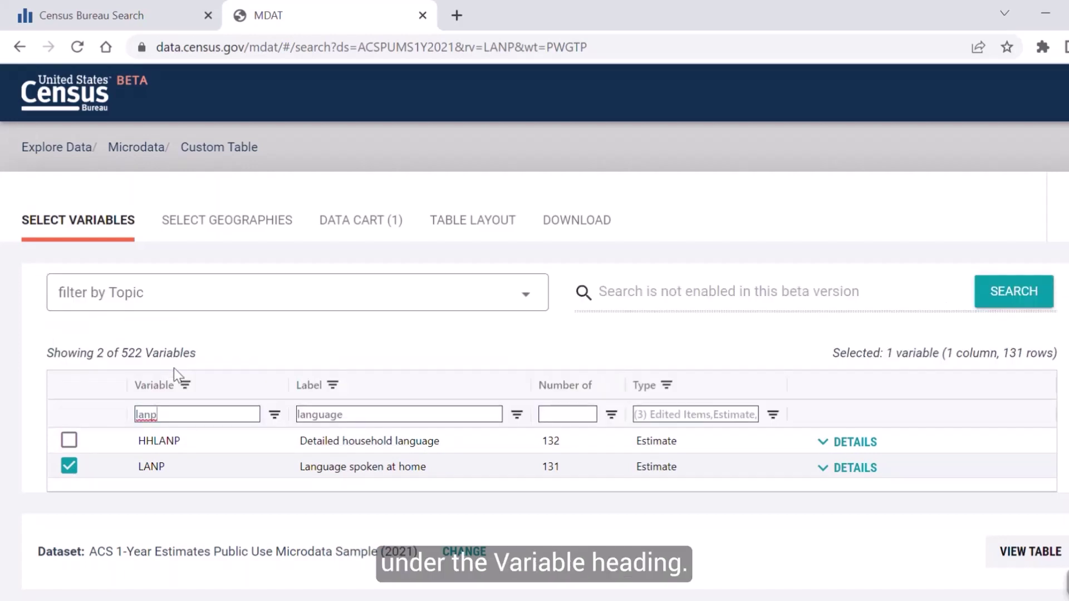
double_click(189, 417)
key("BackSpace")
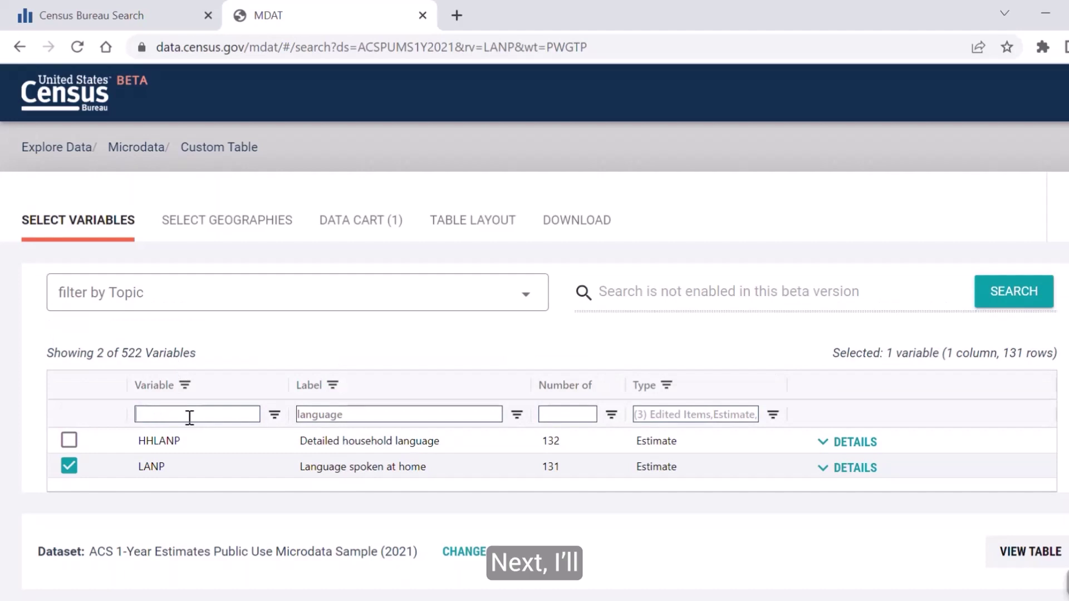
double_click(326, 364)
key("BackSpace")
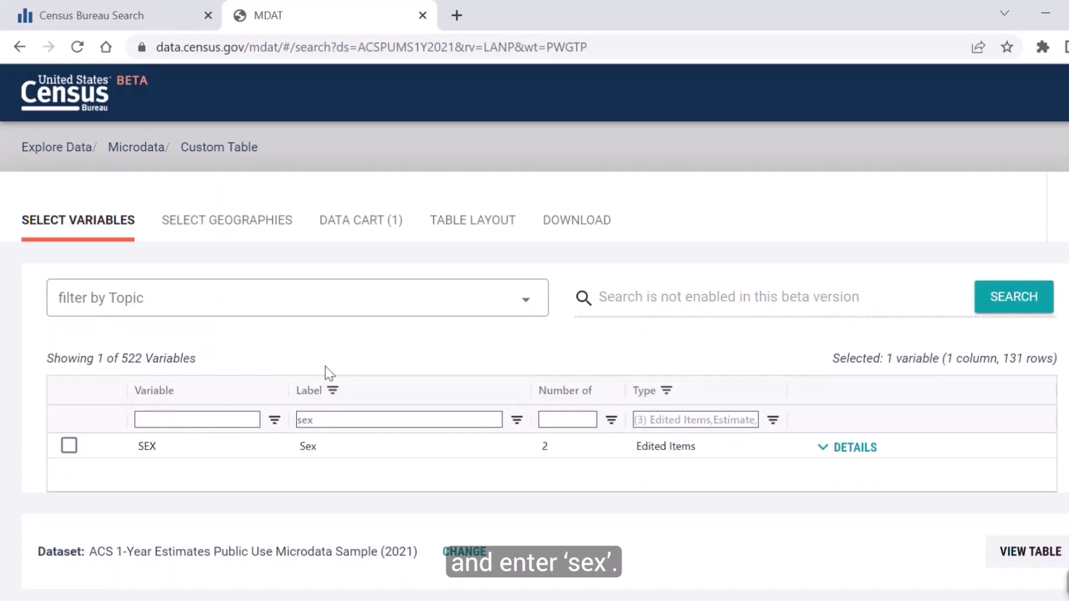
left_click(69, 446)
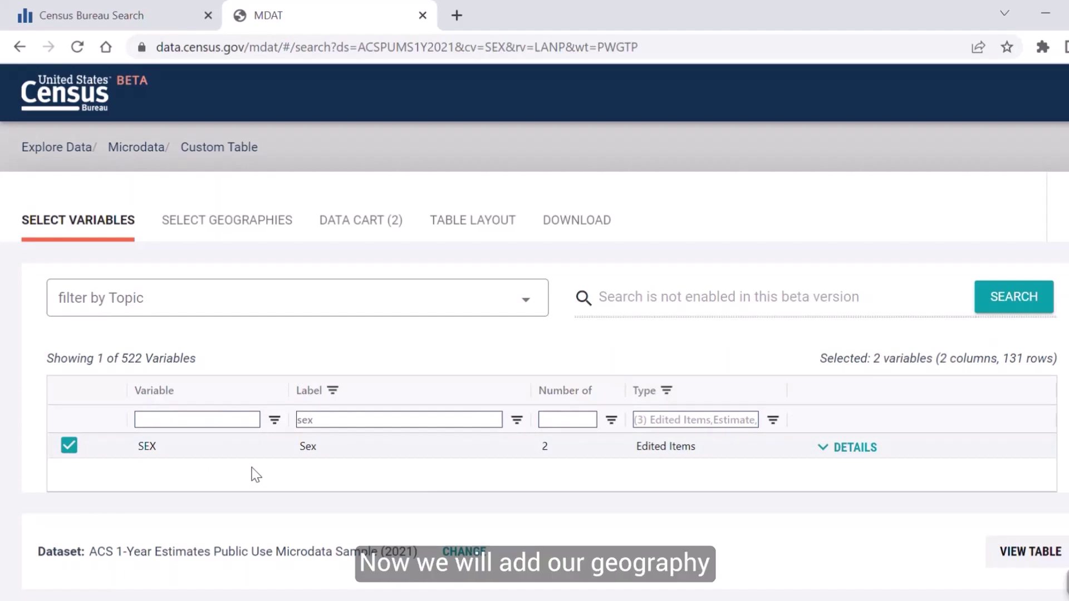
Select California as the state geography and review the cart showing SEX and LANP
left_click(198, 228)
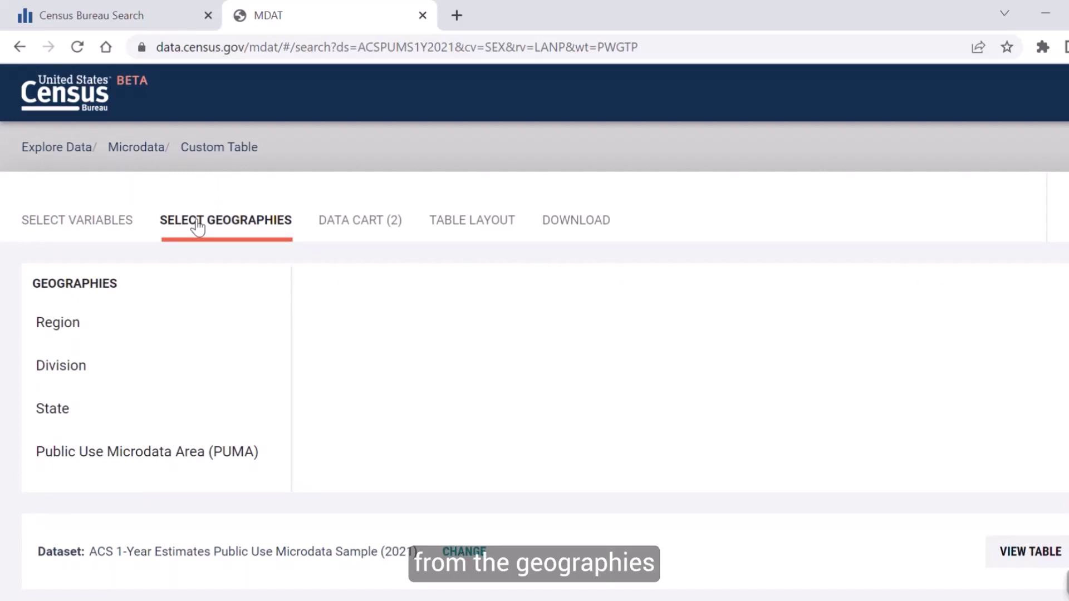
left_click(68, 413)
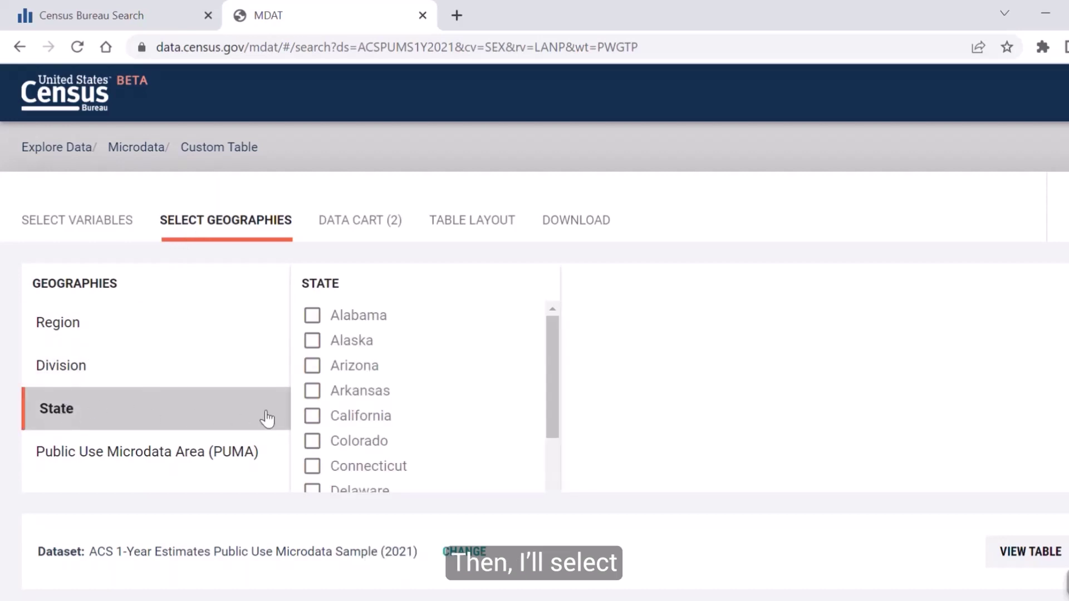
left_click(312, 416)
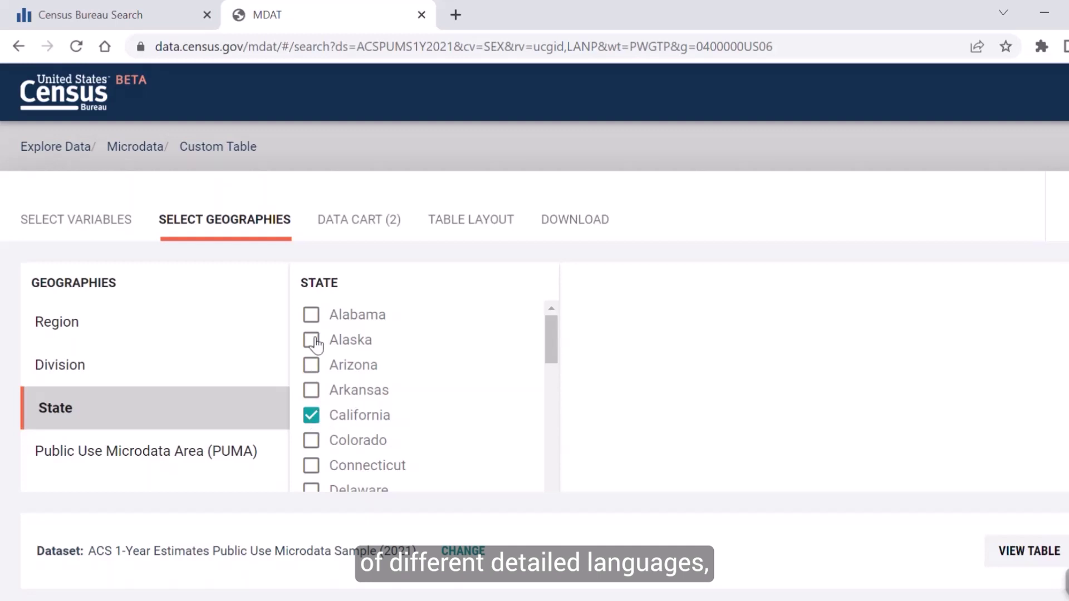
left_click(379, 225)
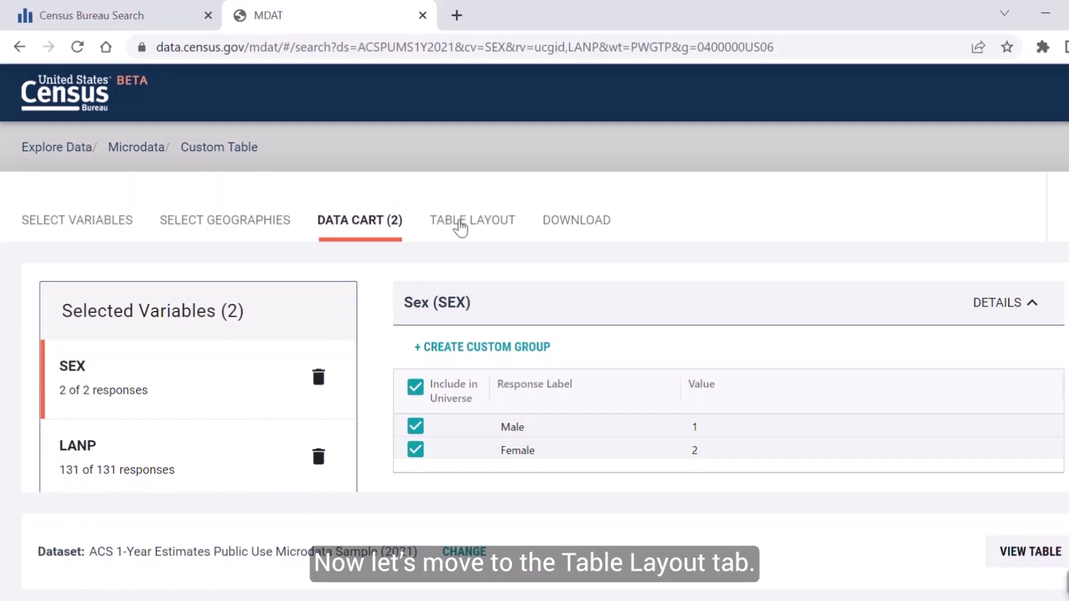
Review the table preview with SEX columns and 131 LANP language rows for California
left_click(460, 225)
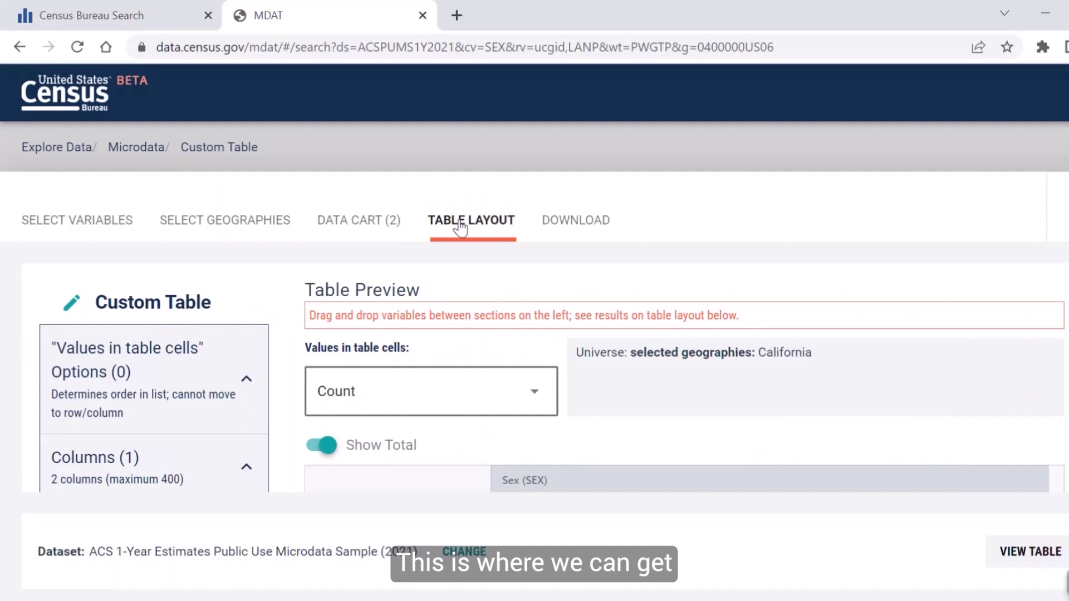
scroll(504, 380, "down", 3)
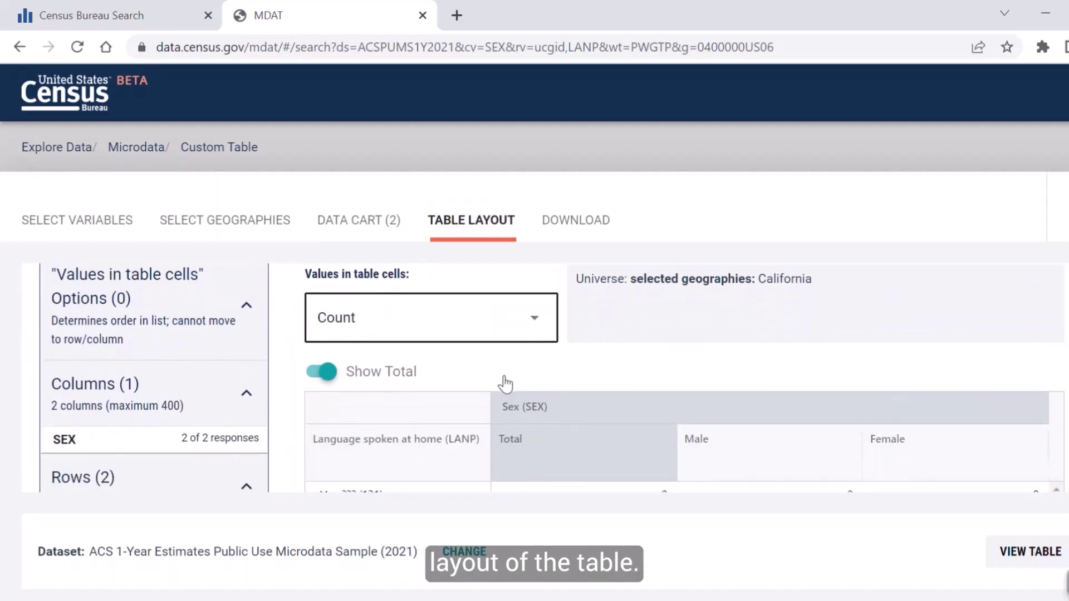
scroll(503, 376, "down", 2)
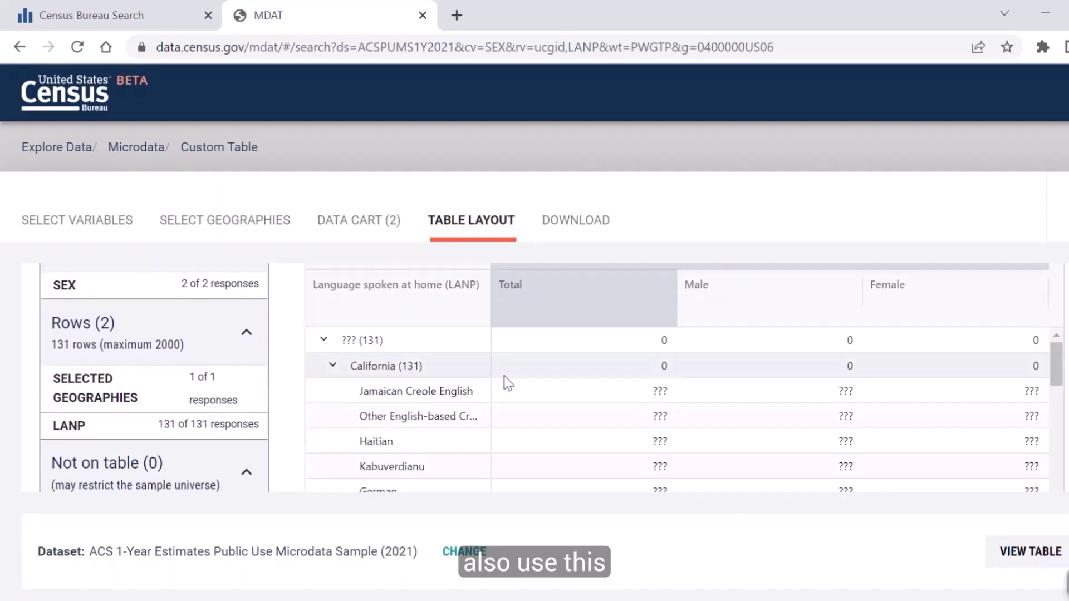
scroll(504, 376, "down", 1)
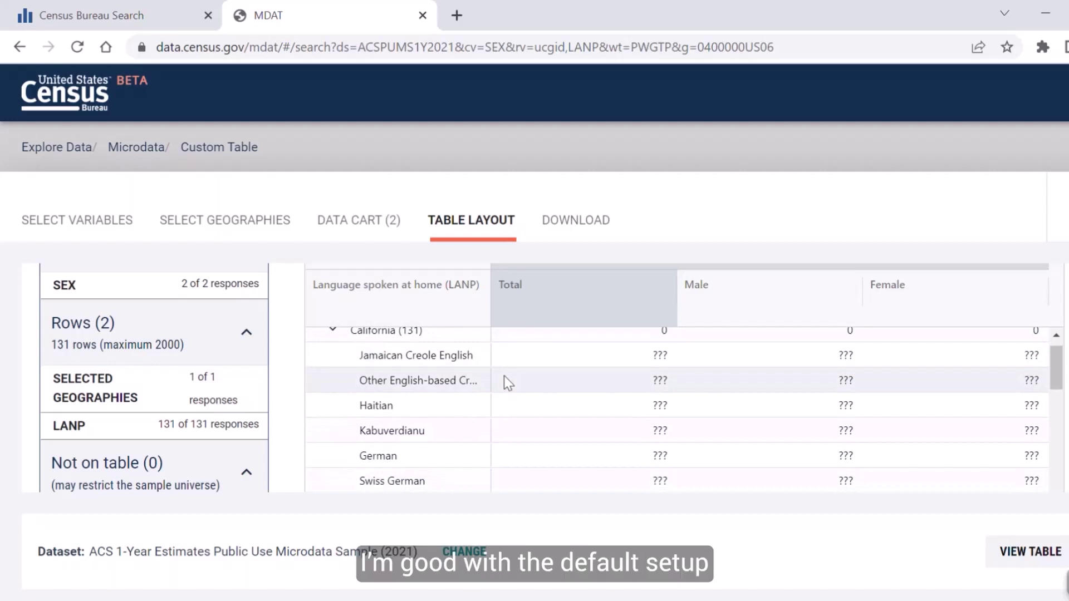
scroll(279, 399, "up", 1)
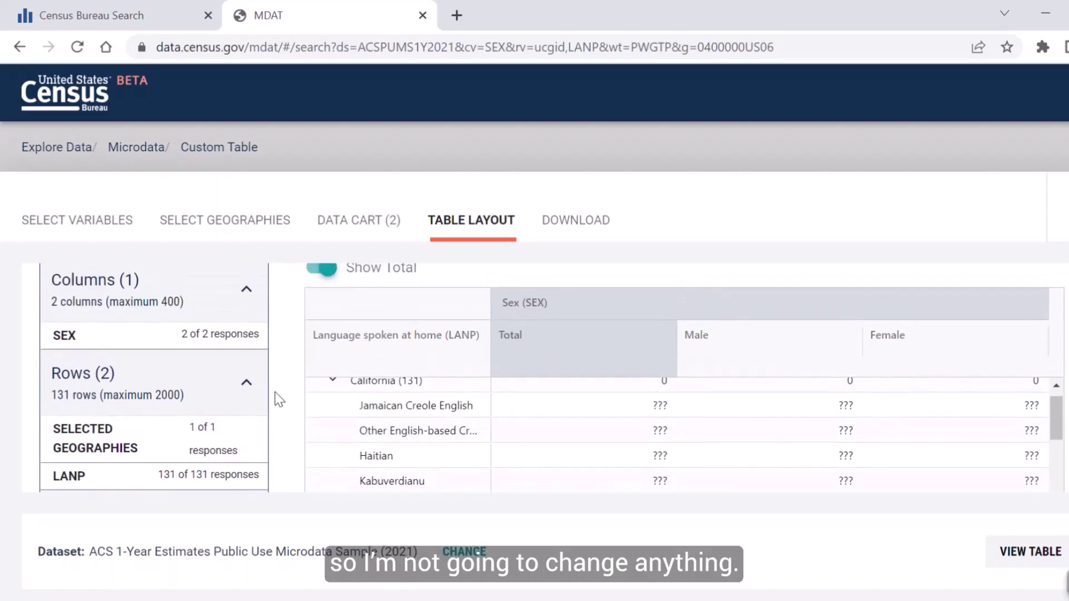
scroll(279, 398, "down", 1)
scroll(469, 436, "up", 2)
scroll(469, 436, "down", 3)
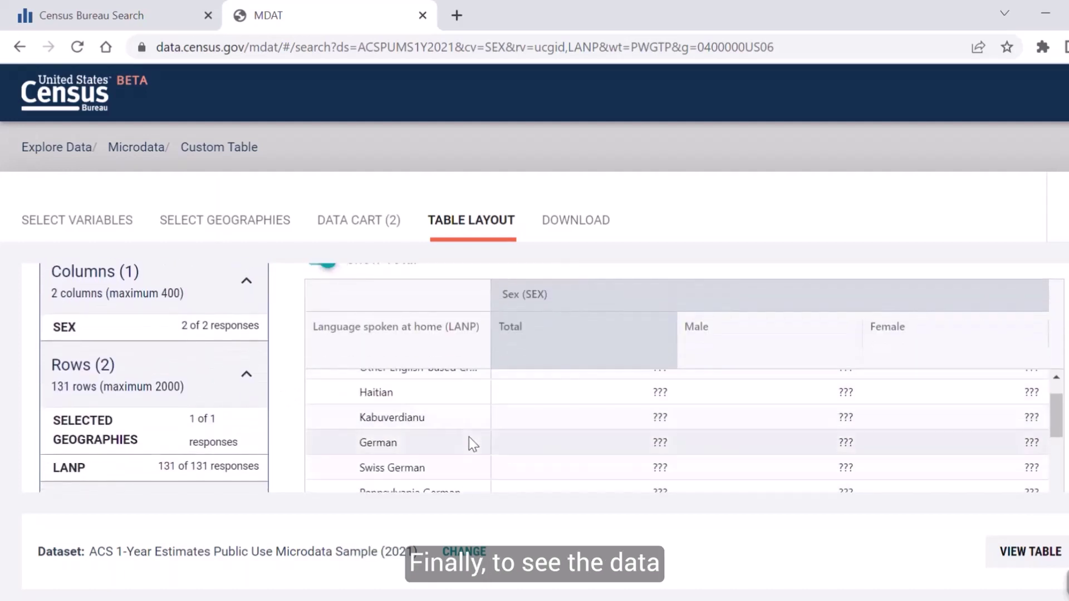
scroll(469, 437, "down", 1)
scroll(469, 437, "down", 2)
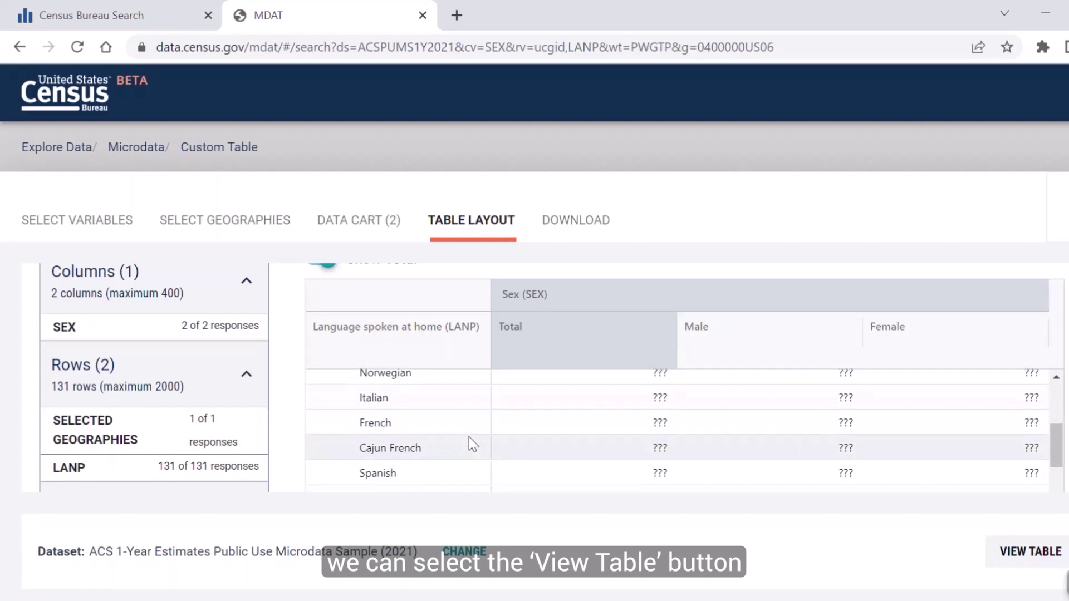
Compute the custom table and browse the language-by-sex counts totalling 39,237,836 people
left_click(1014, 567)
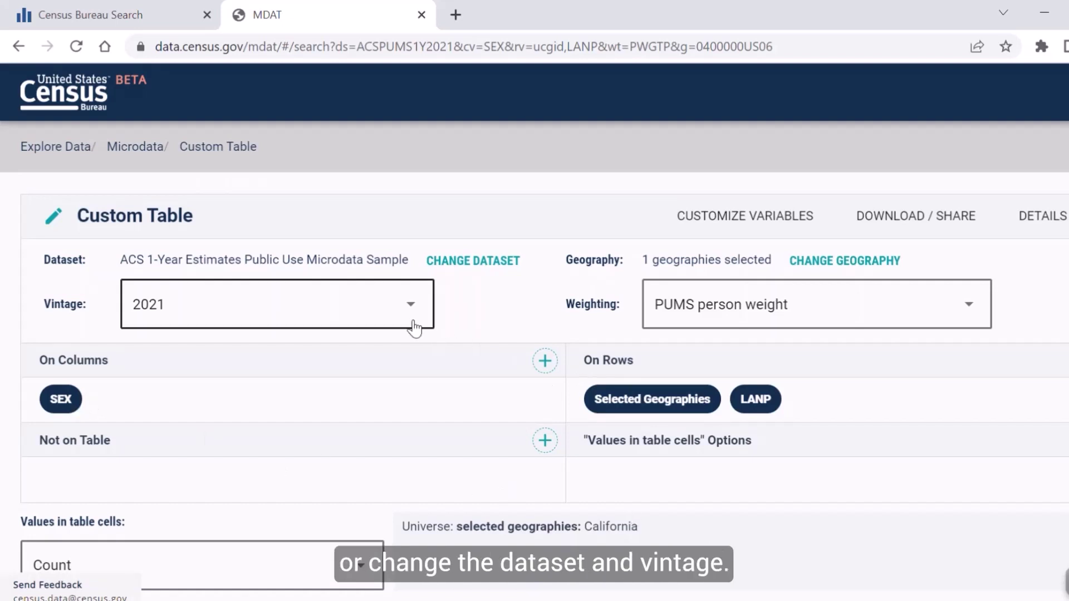
scroll(462, 362, "down", 4)
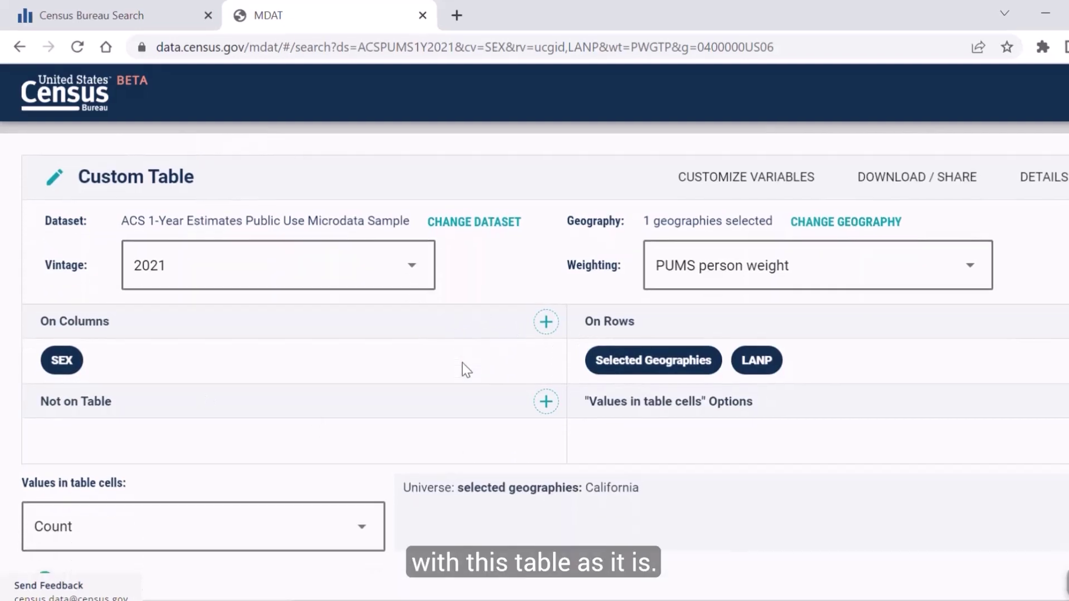
scroll(462, 363, "down", 3)
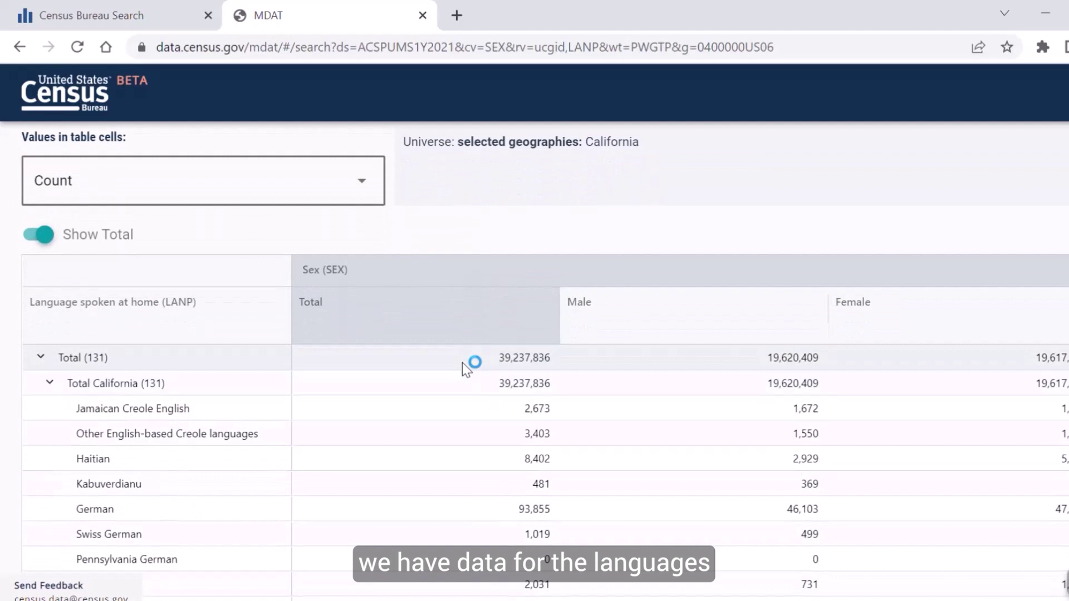
scroll(203, 494, "down", 1)
scroll(203, 495, "up", 1)
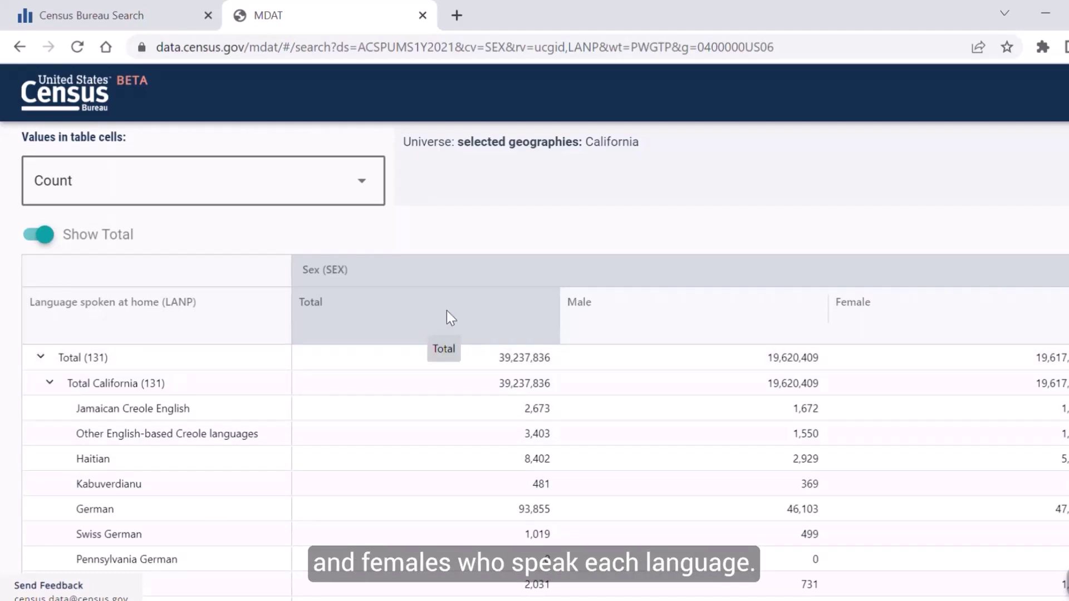
scroll(893, 328, "up", 7)
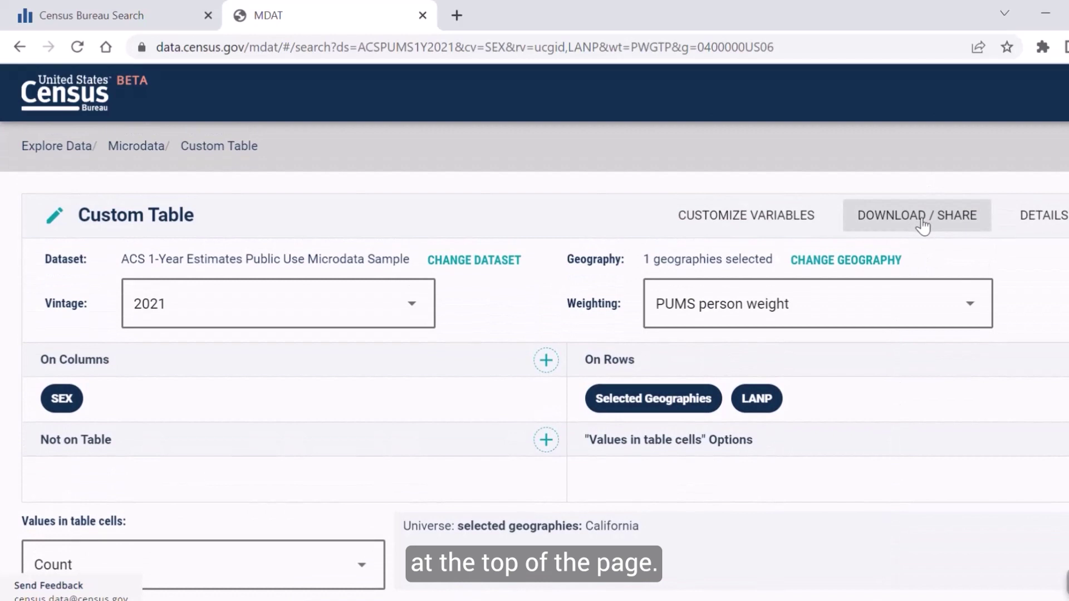
Download the table view as a CSV file, export (10).csv
left_click(923, 225)
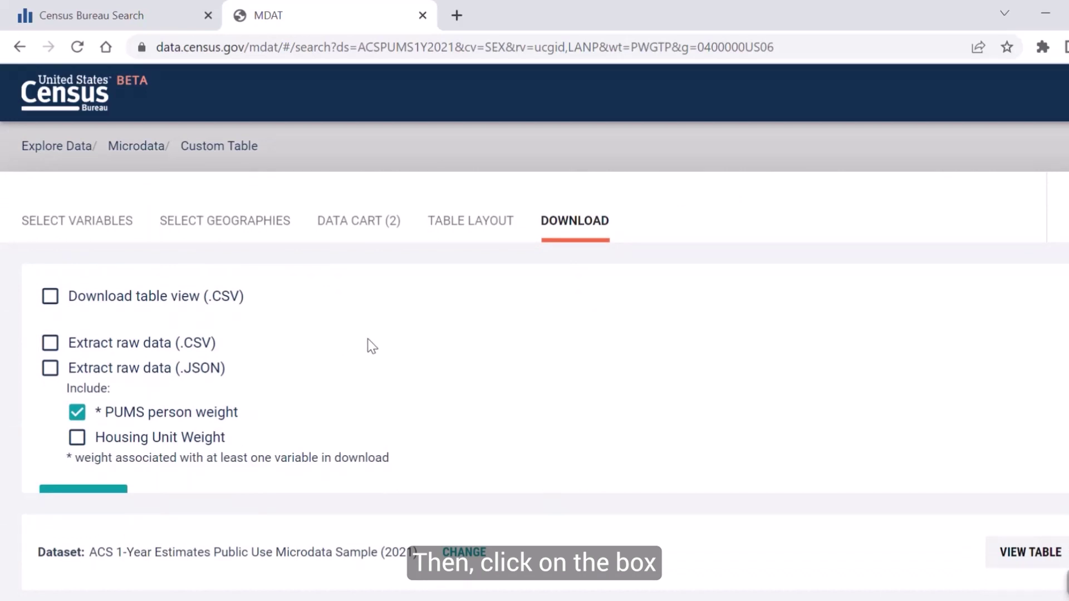
left_click(50, 297)
scroll(205, 385, "down", 1)
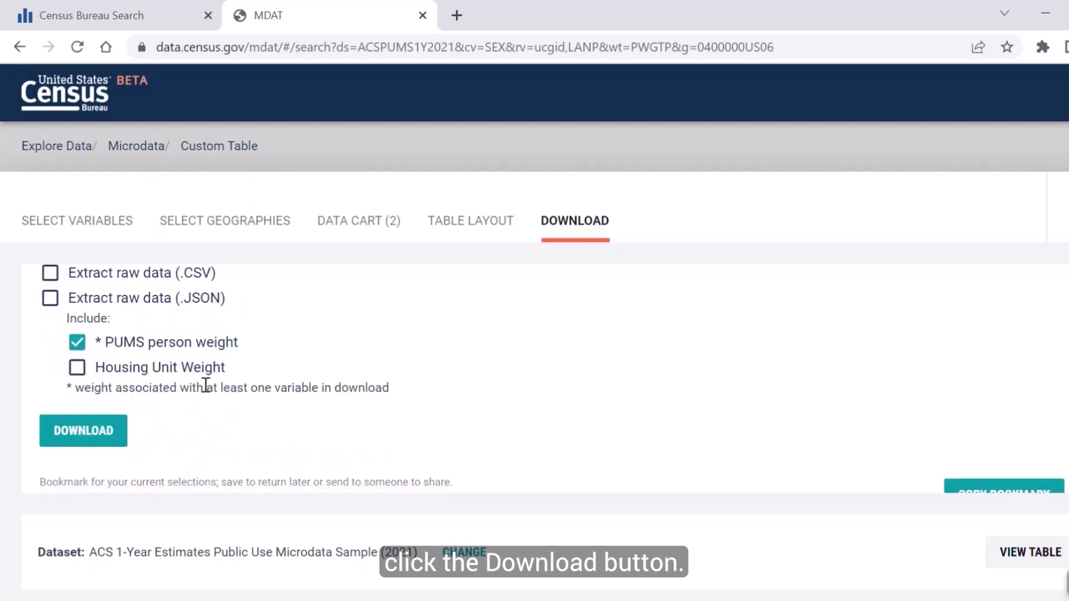
left_click(104, 430)
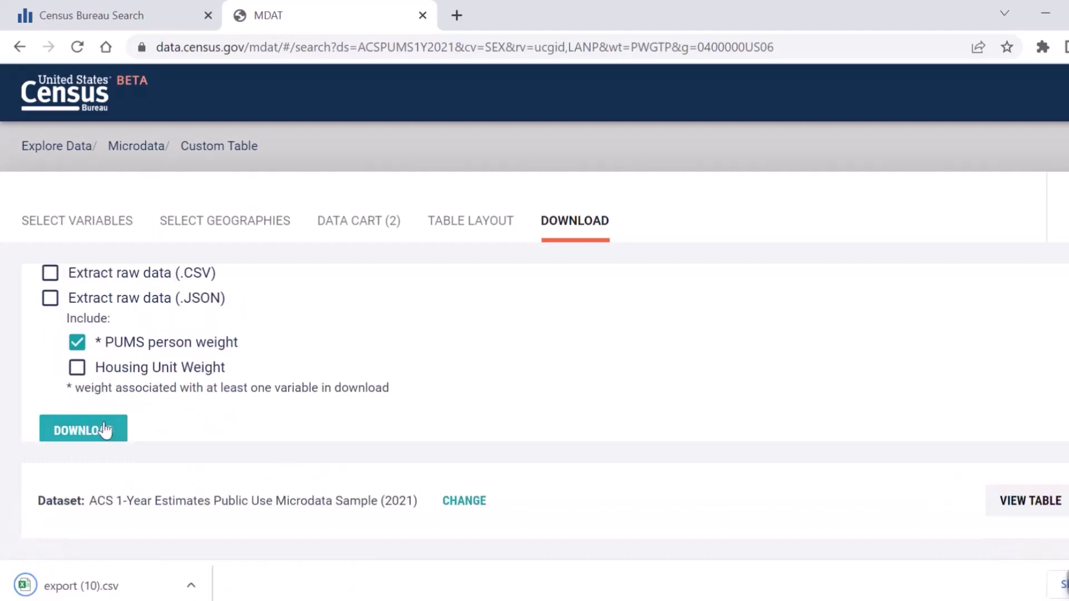
Open export (10).csv in Excel to check the counts, then return to Chrome
left_click(123, 568)
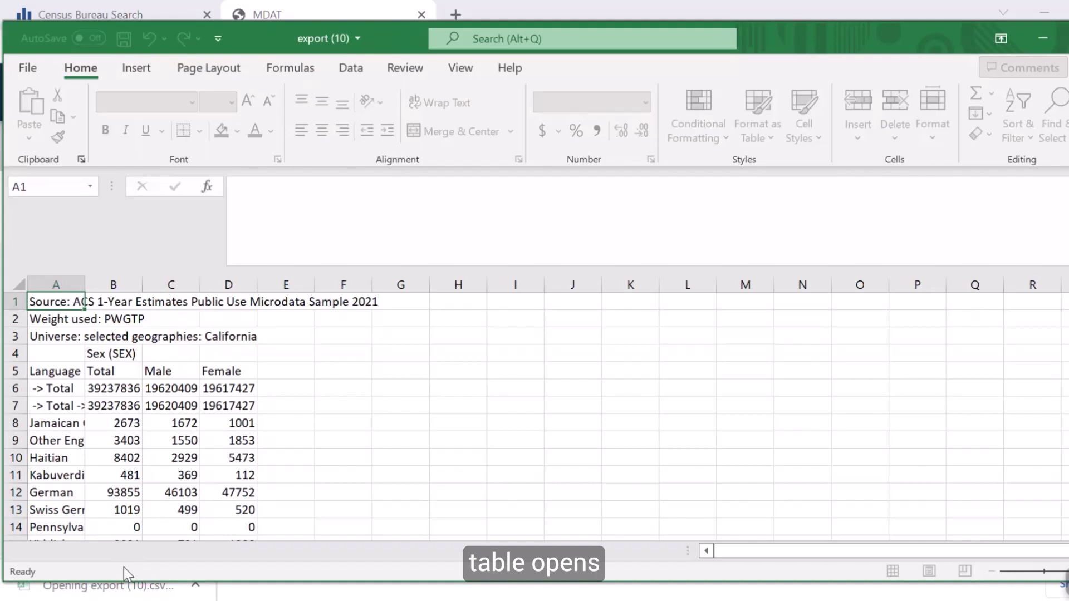
scroll(278, 448, "down", 6)
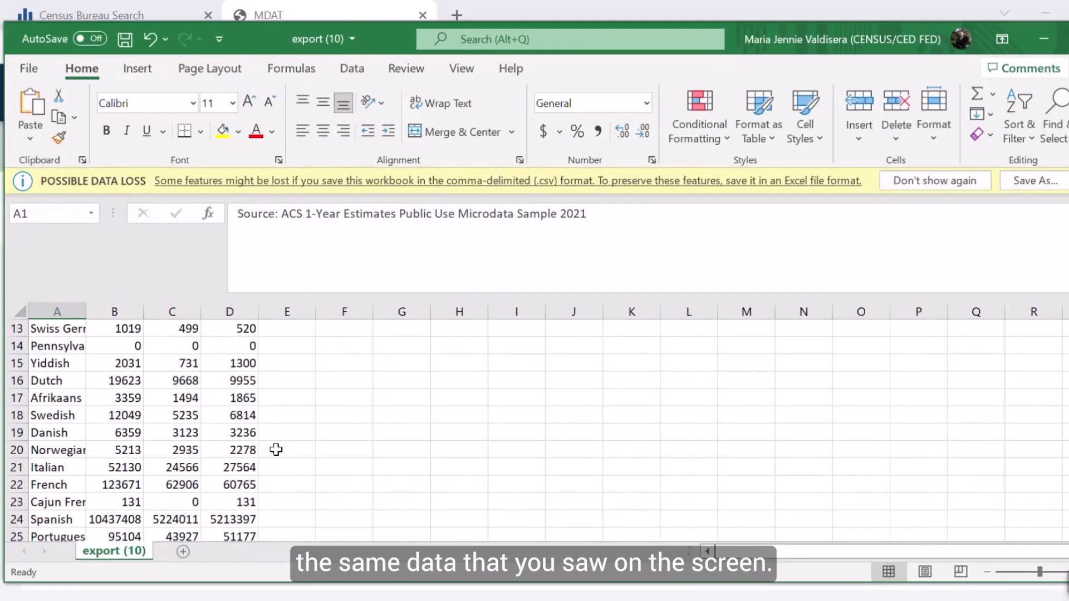
key("alt+Tab")
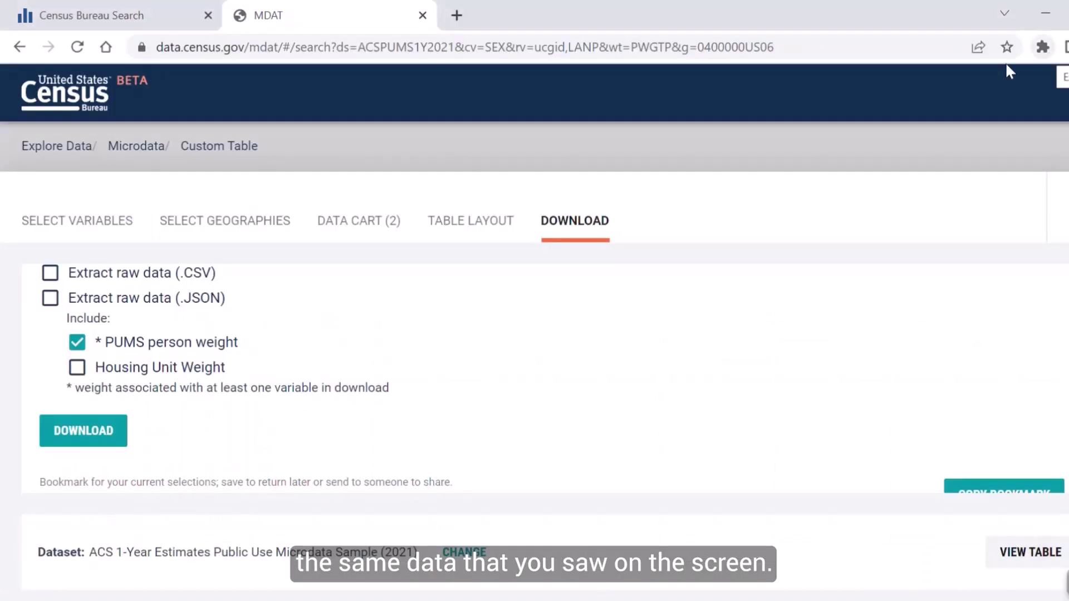
Copy the bookmark link for the California language-by-sex table selections
scroll(629, 279, "down", 3)
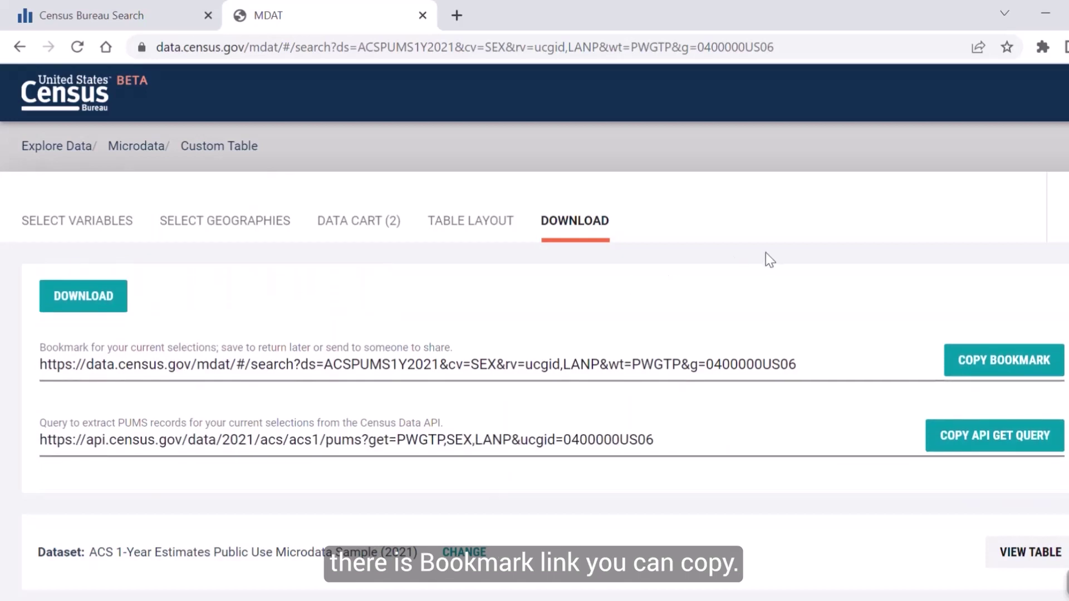
left_click(962, 363)
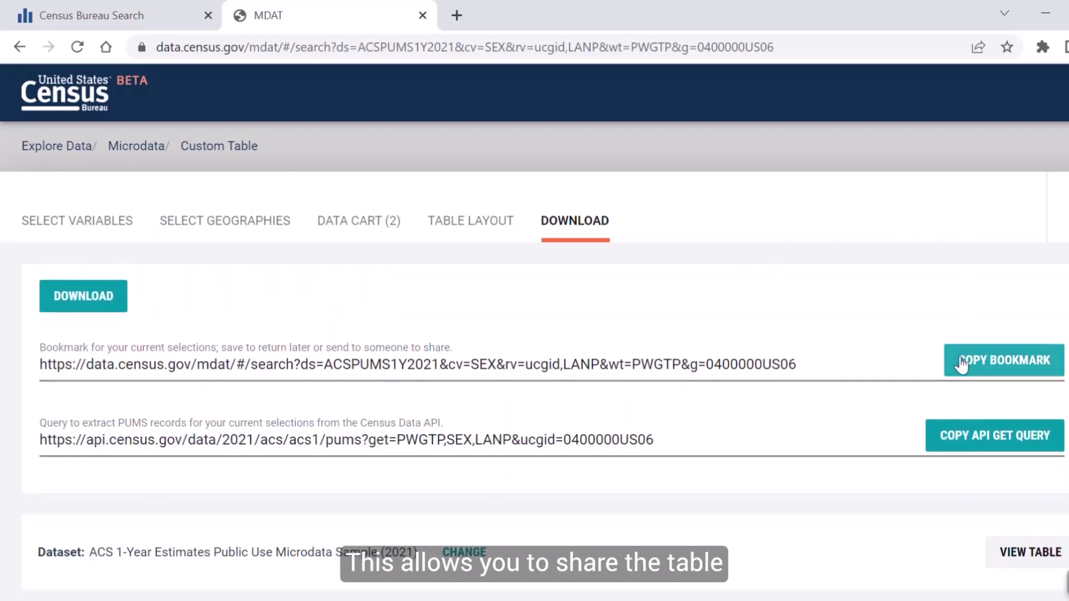